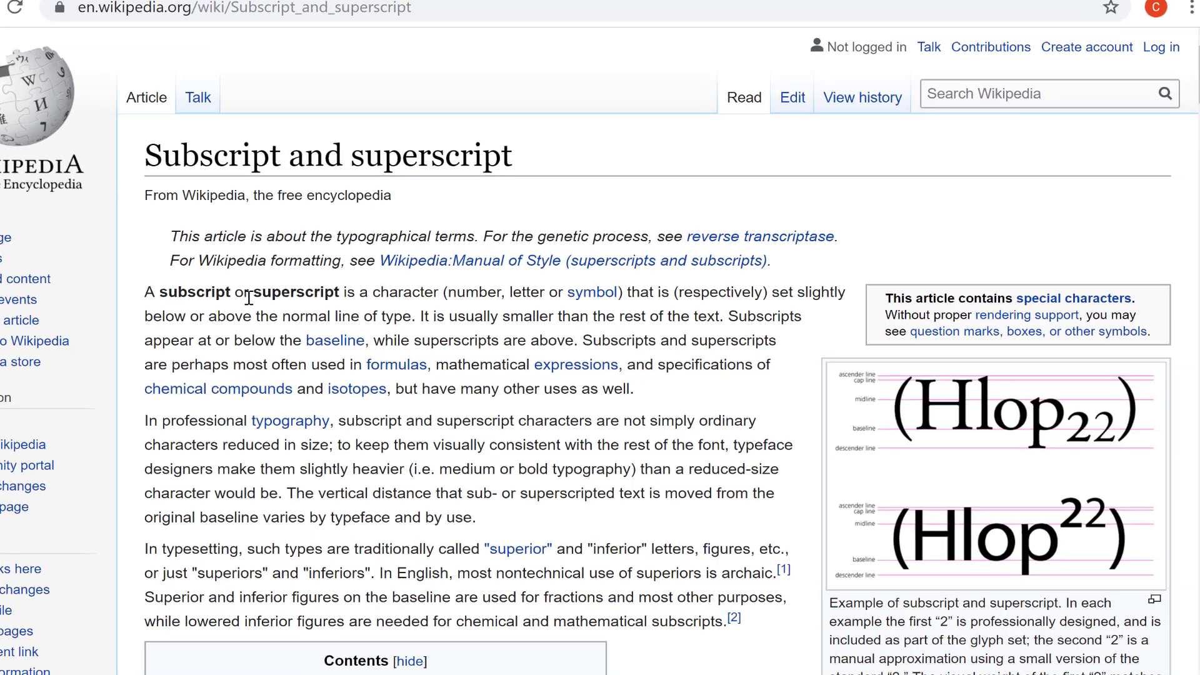
Highlight part of the article's opening sentence, then clear the selection
drag(265, 315, 522, 338)
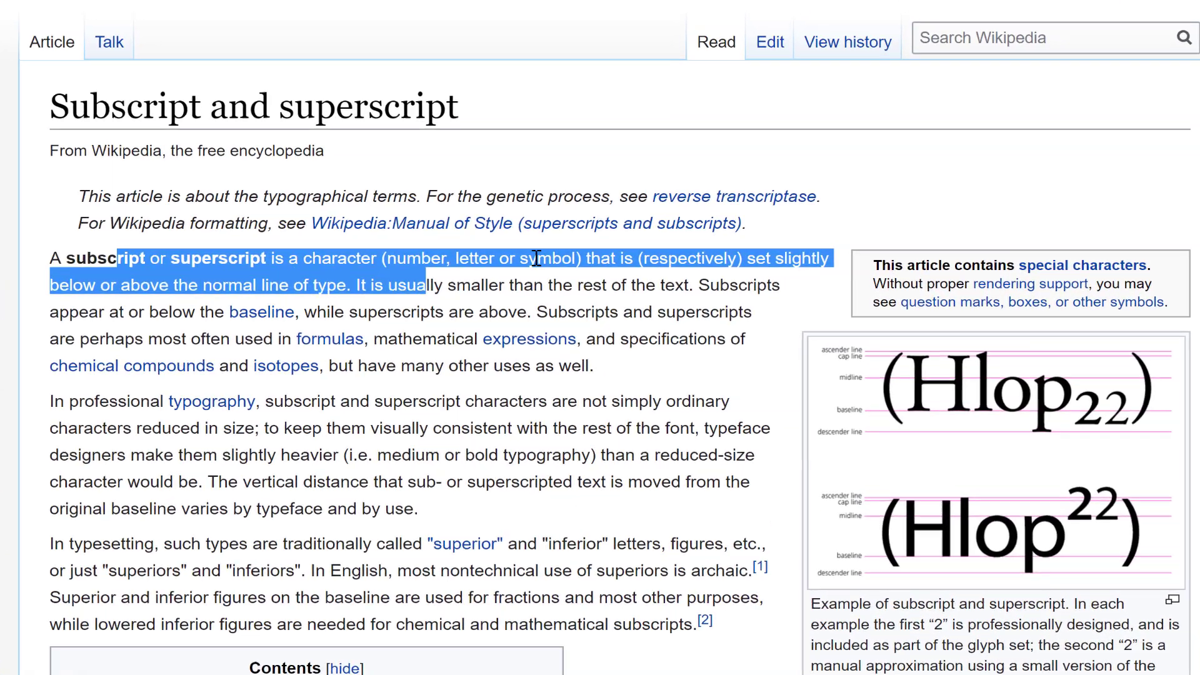
drag(536, 258, 580, 258)
click(595, 279)
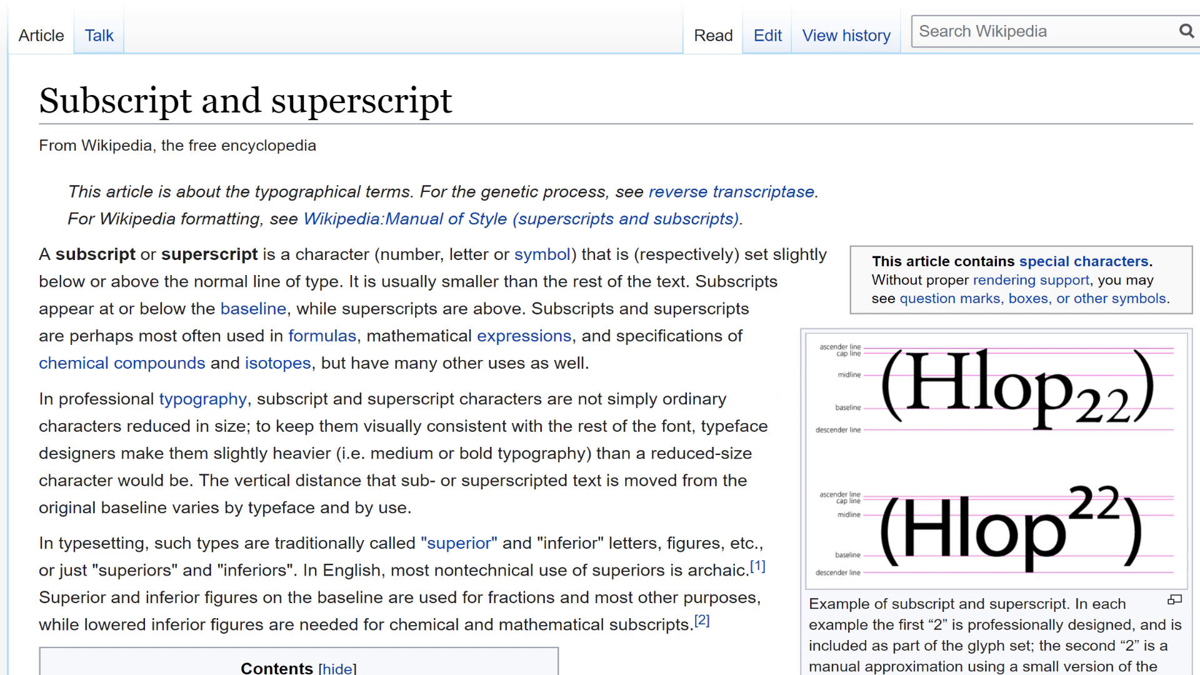
Read down to the article's Uses section, then close the browser
scroll(600, 338, down, 5)
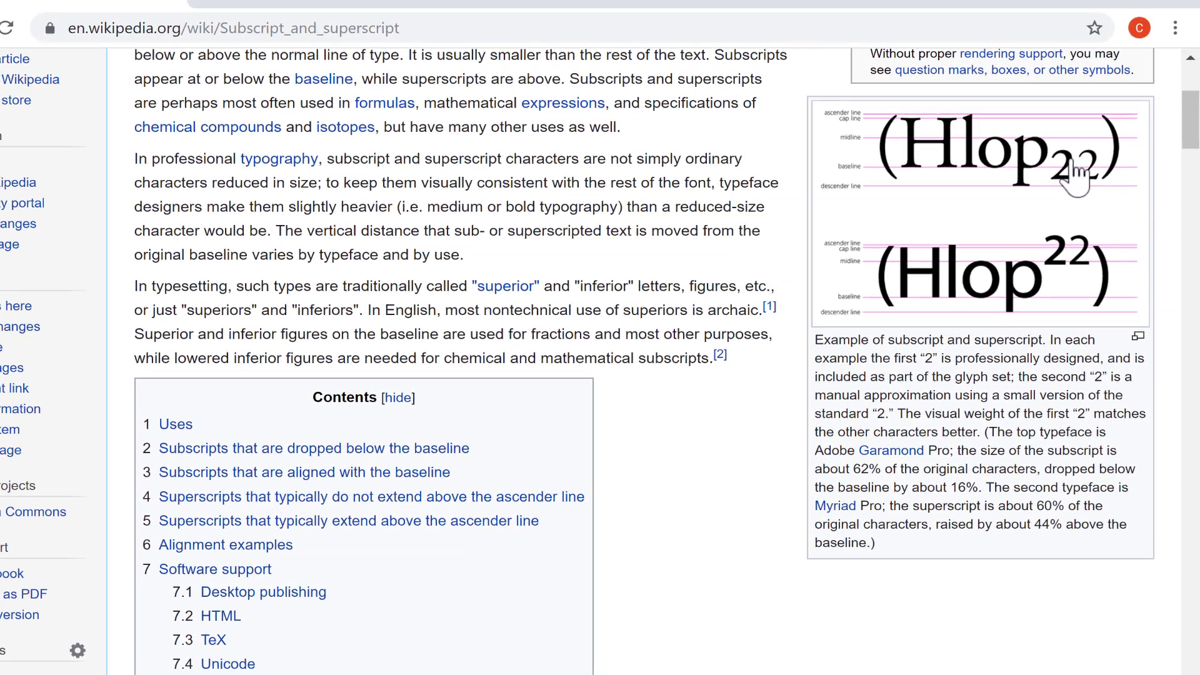
drag(1188, 125, 1181, 238)
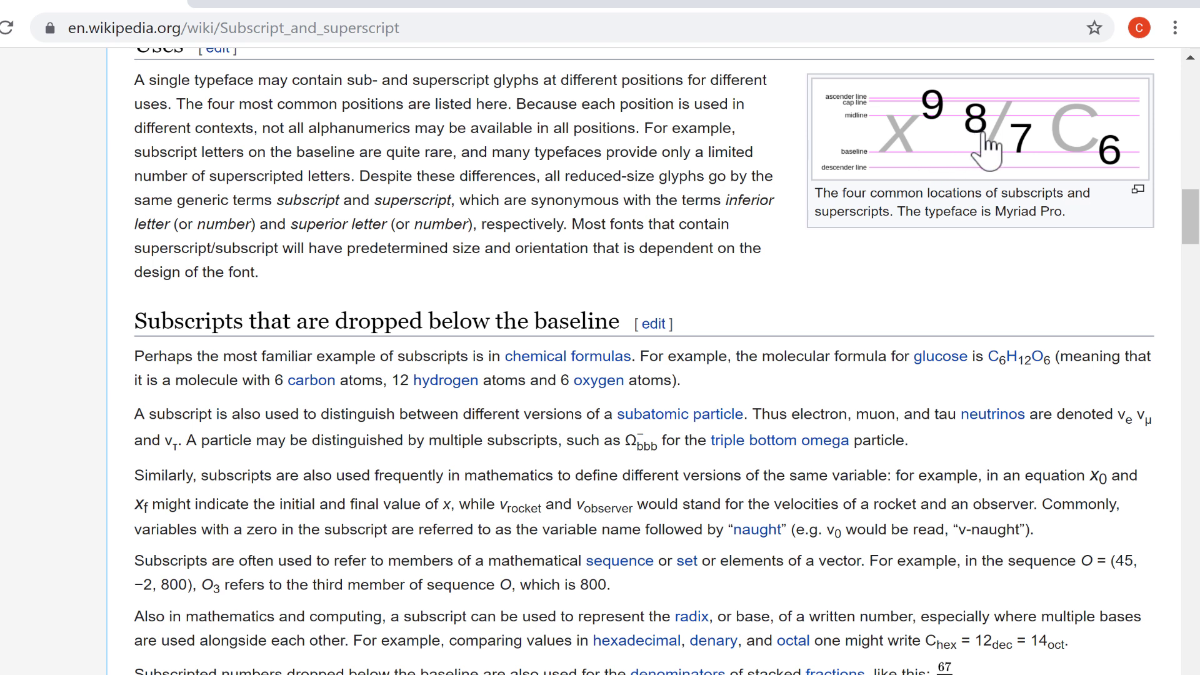
drag(1191, 232, 1190, 268)
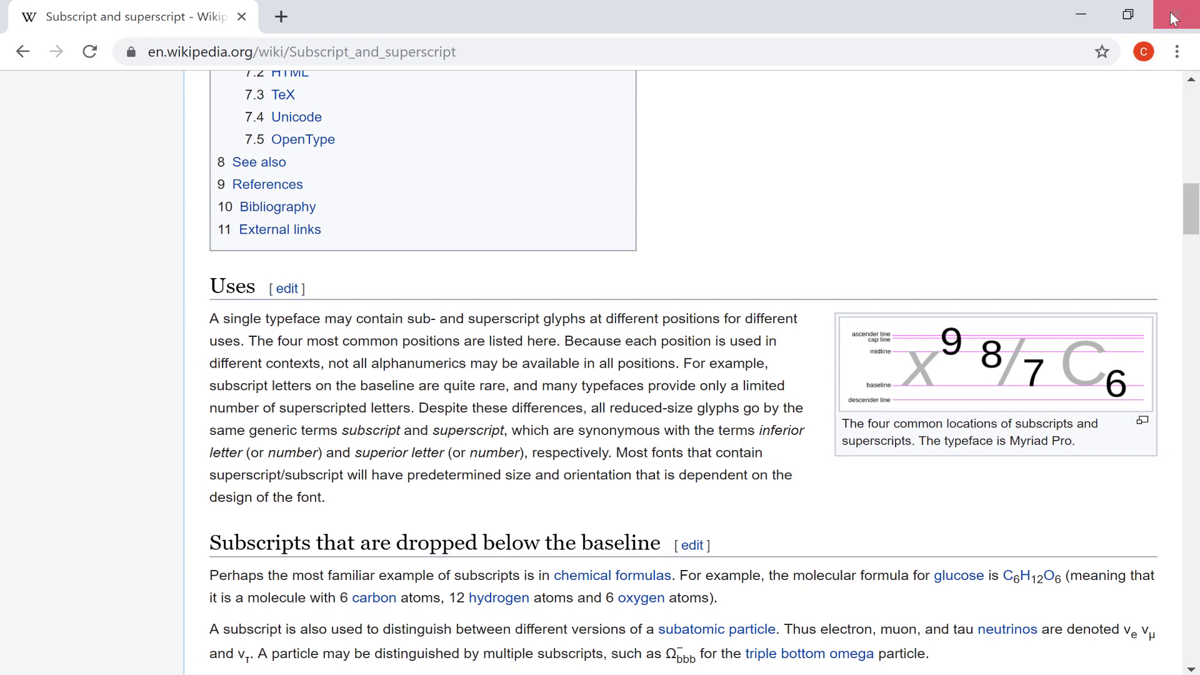
click(1173, 17)
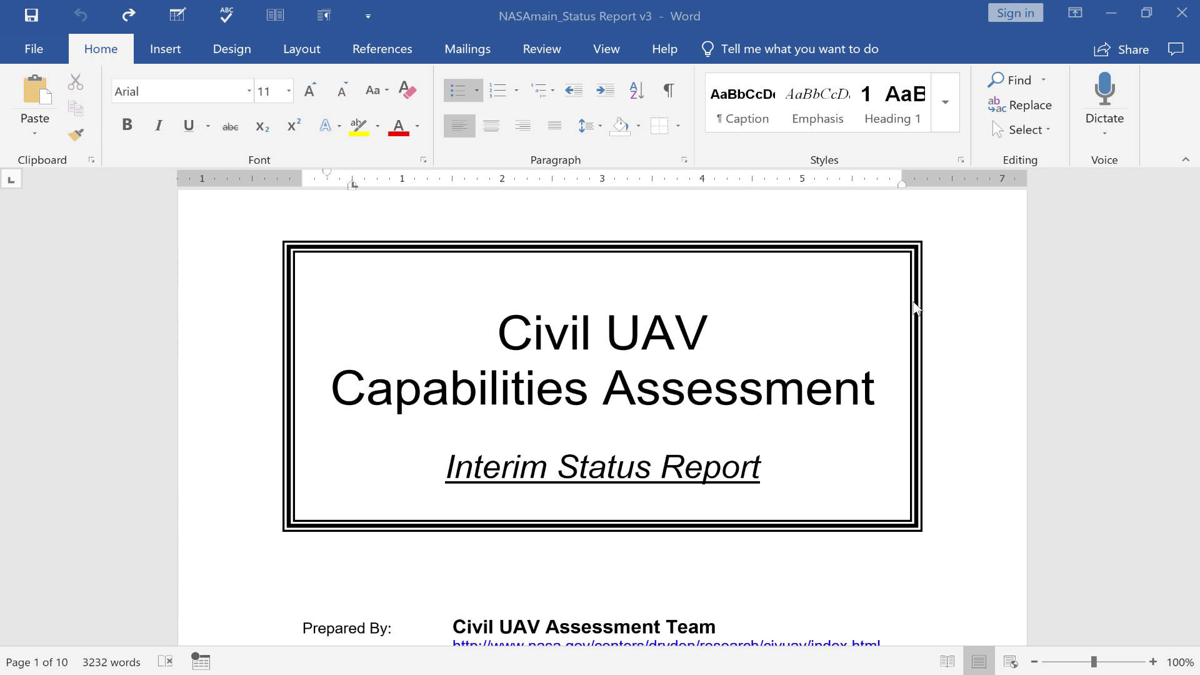
On page 3, append 'To date' after 'proposed the missions.', deleting the plain '1/8' typed with it
scroll(914, 307, down, 3)
scroll(919, 363, down, 5)
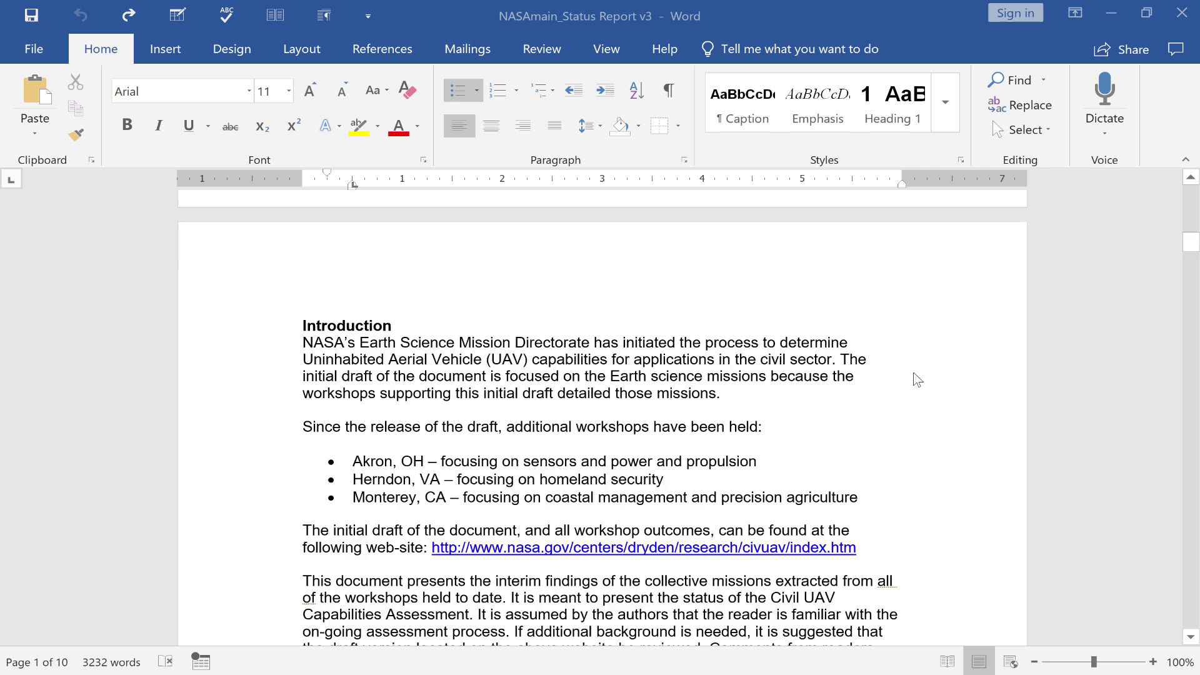
scroll(913, 372, down, 5)
scroll(625, 475, up, 2)
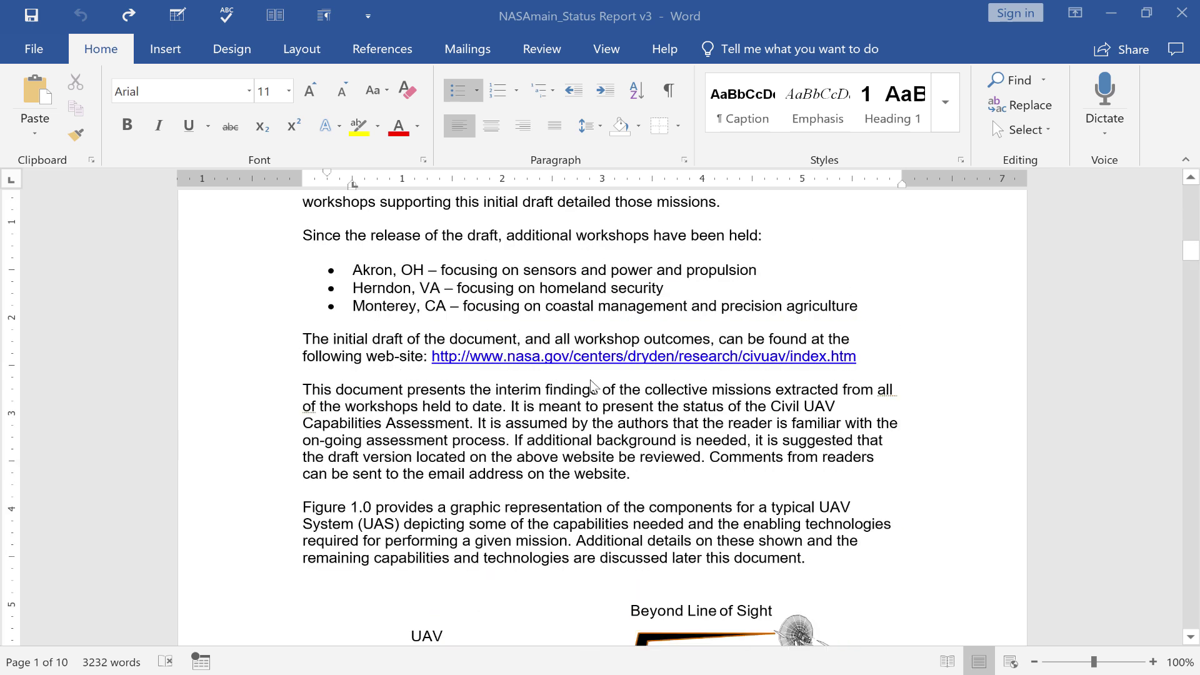
click(660, 482)
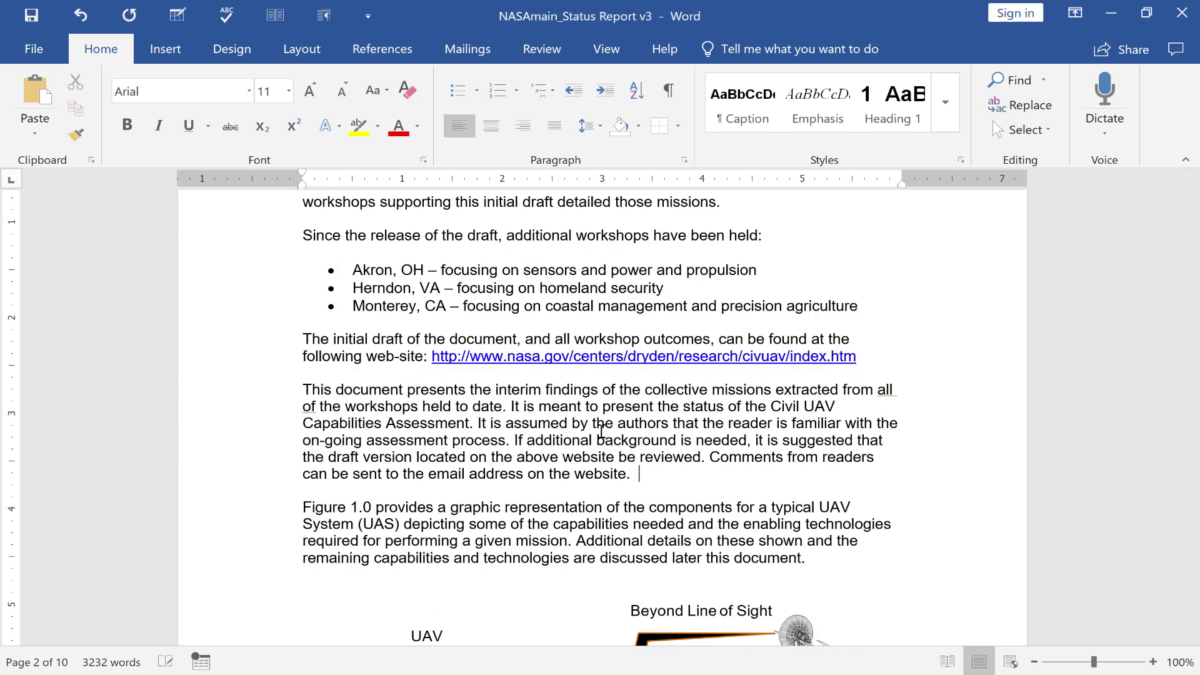
scroll(601, 431, down, 15)
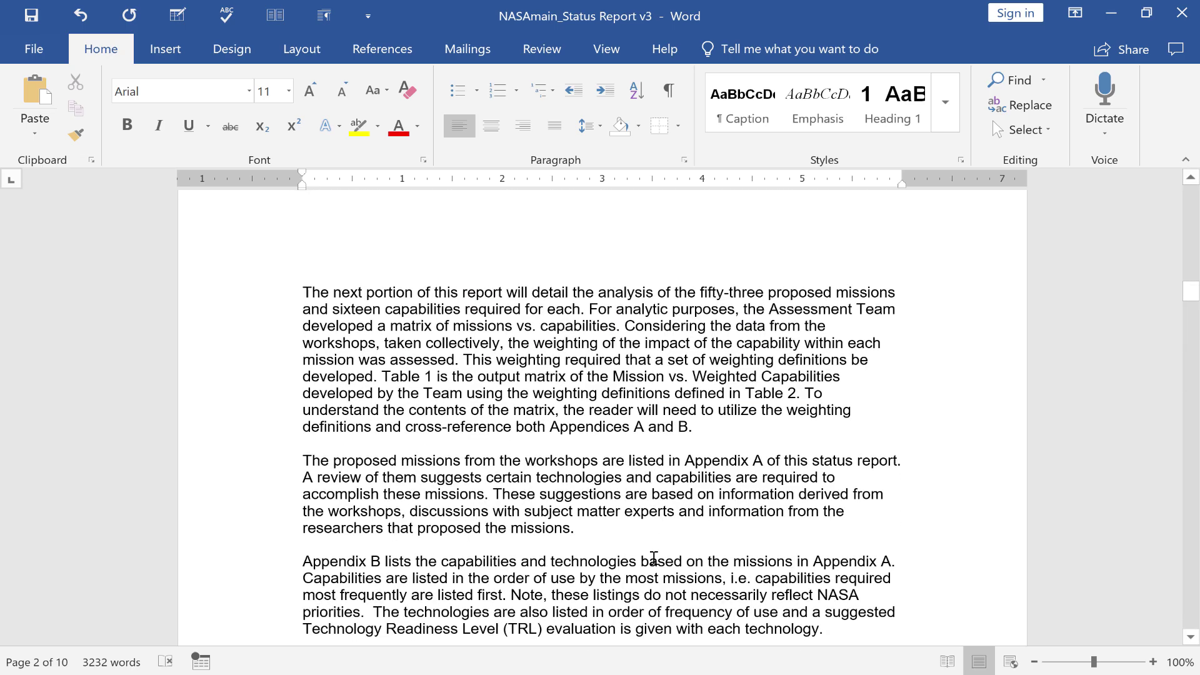
click(617, 436)
text(To date)
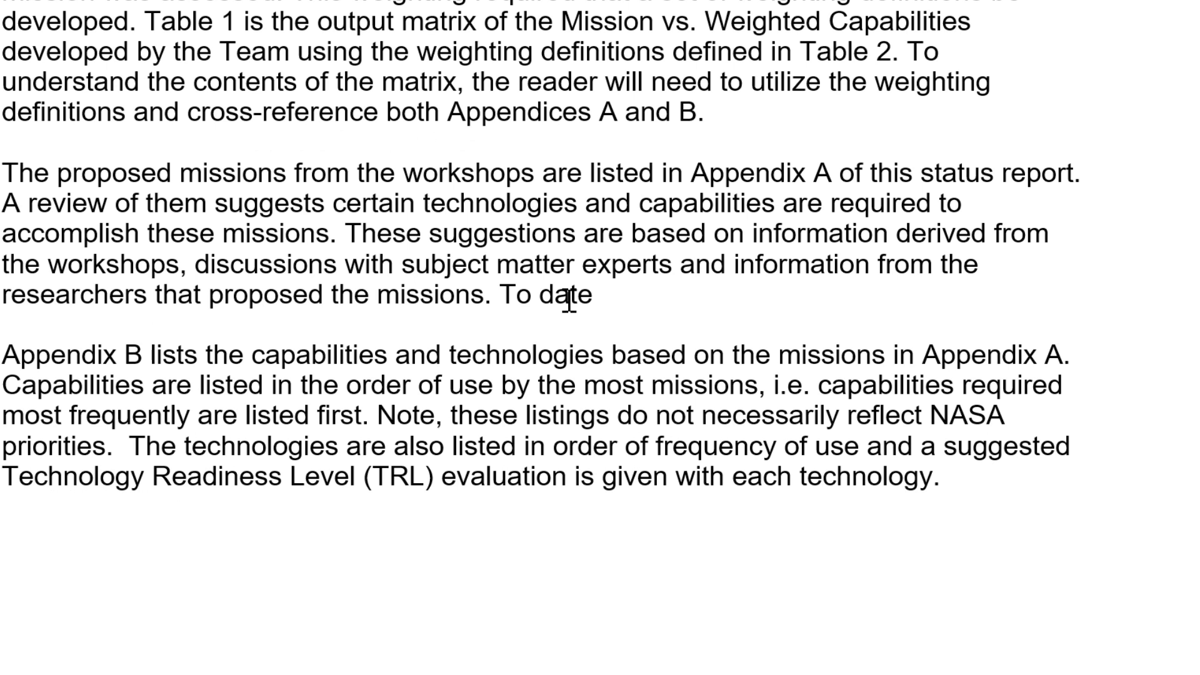
text( 1/8)
key(BackSpace)
key(BackSpace)
key(BackSpace)
key(BackSpace)
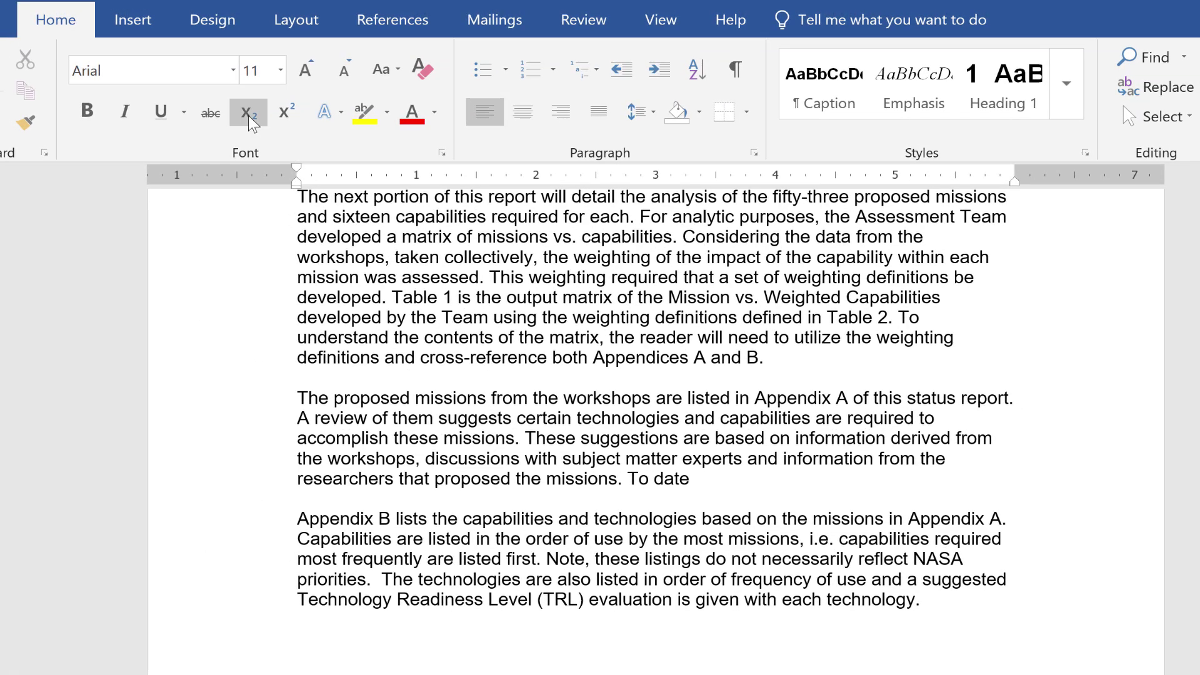
Build the fraction from a superscript 1, a slash and a subscript 8, and add a comma after 'date'
click(283, 113)
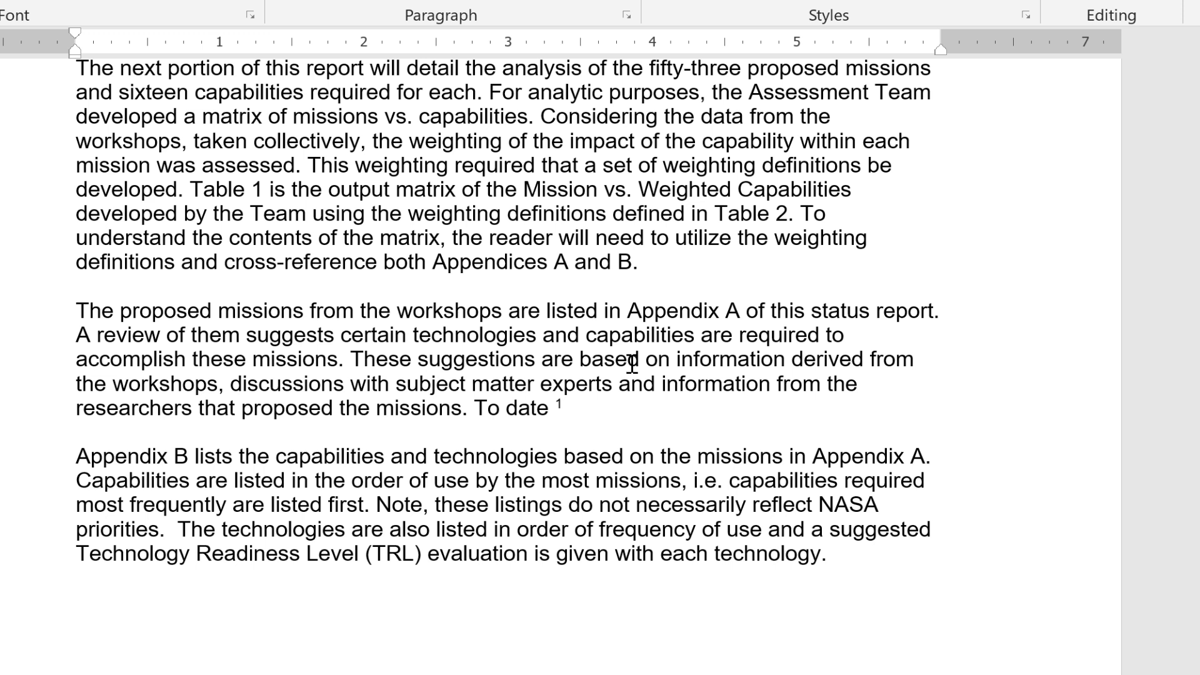
text(asdfk;laskl;fk'lsafk)
key(BackSpace)
key(BackSpace)
key(BackSpace)
key(BackSpace)
key(BackSpace)
key(BackSpace)
key(BackSpace)
key(BackSpace)
key(BackSpace)
key(BackSpace)
key(BackSpace)
key(BackSpace)
key(BackSpace)
key(BackSpace)
key(BackSpace)
key(BackSpace)
key(BackSpace)
key(BackSpace)
key(BackSpace)
key(BackSpace)
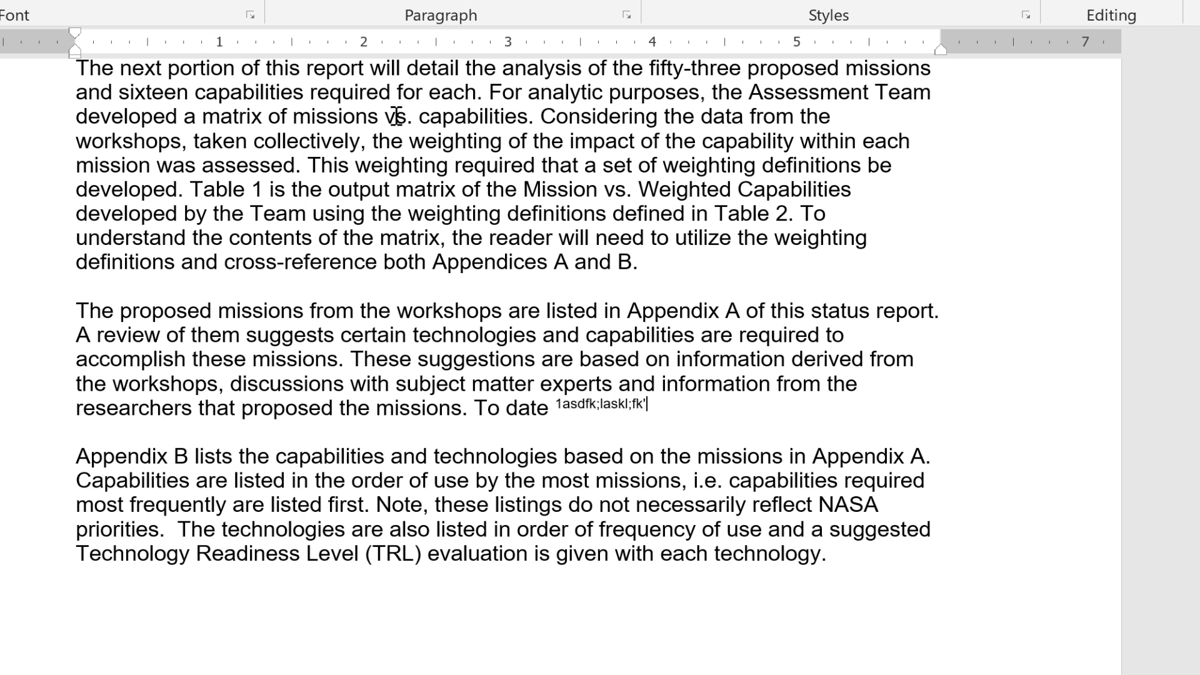
text(1)
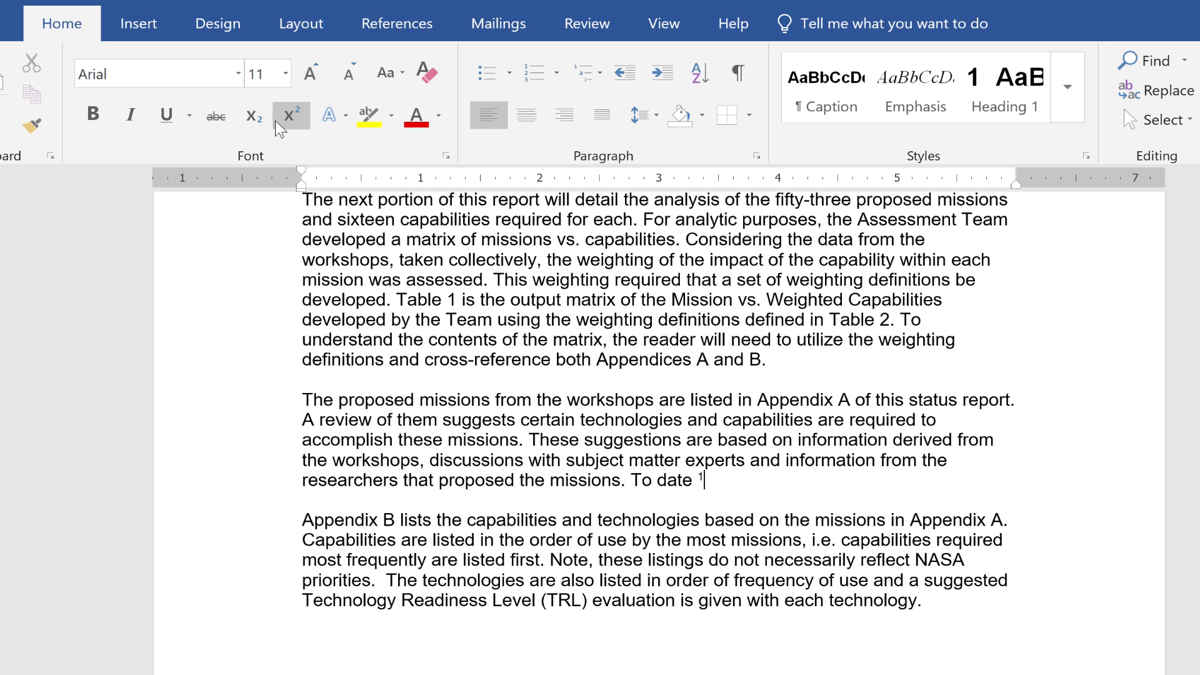
click(250, 119)
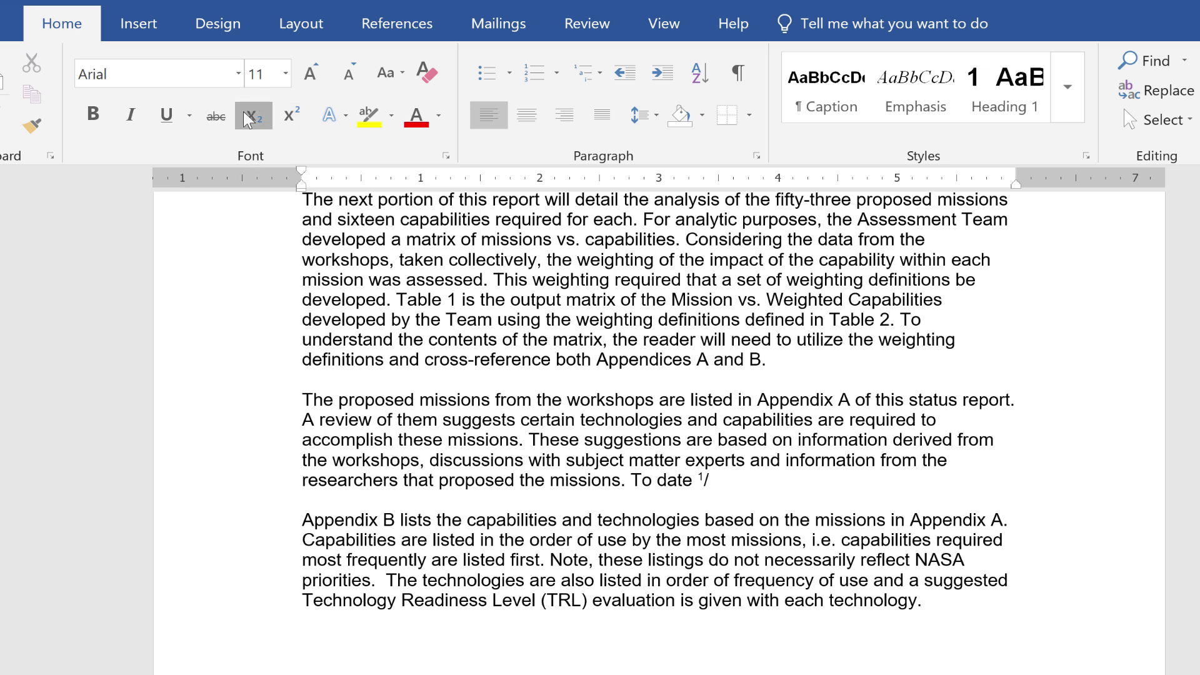
text(8)
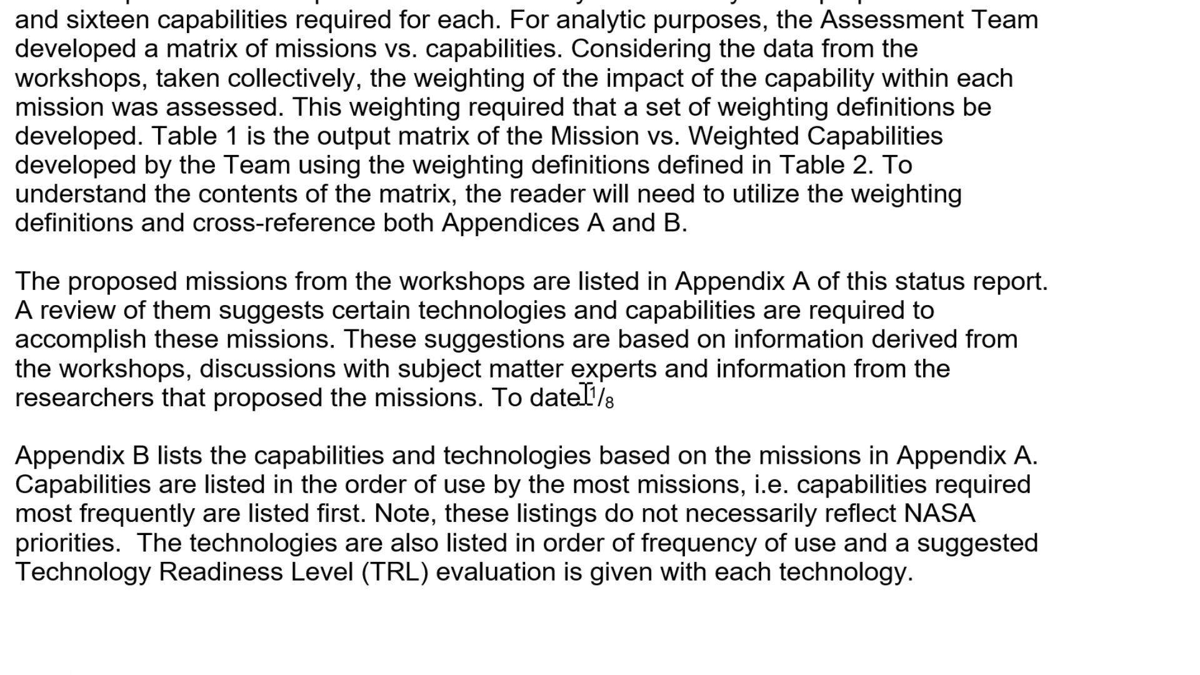
click(586, 395)
text(,)
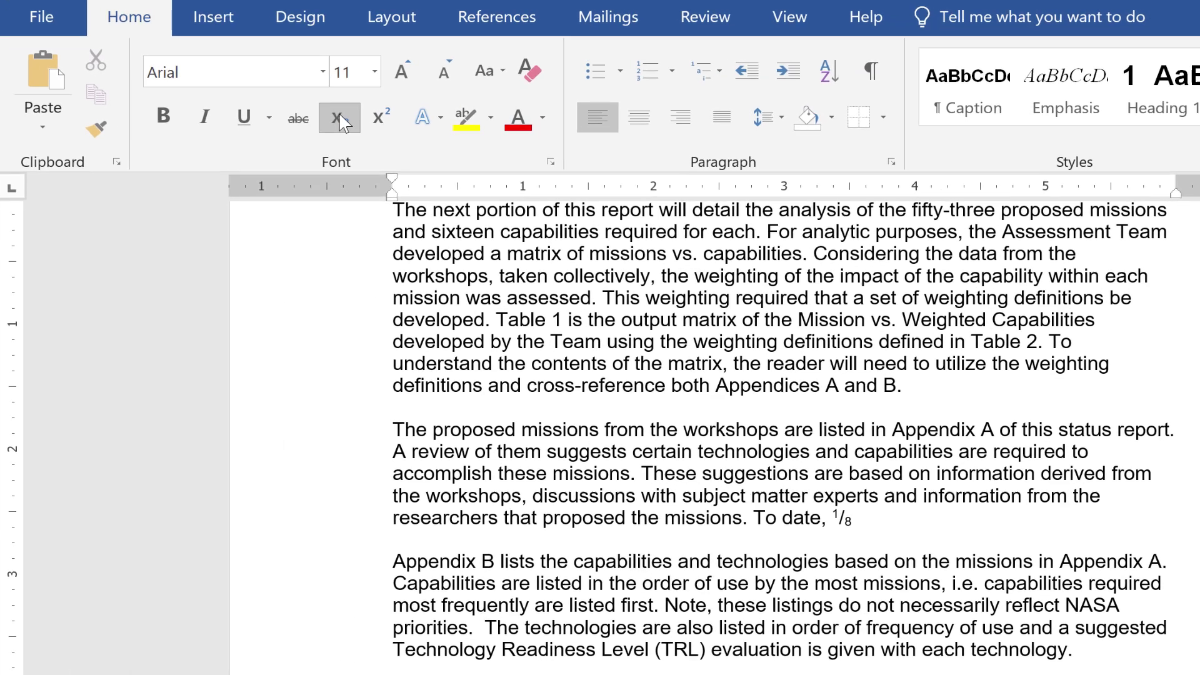
In normal-size text, type 'of all machines have been tested. On July 25th', then delete the superscript th
click(343, 123)
text(of all machines have been tested.)
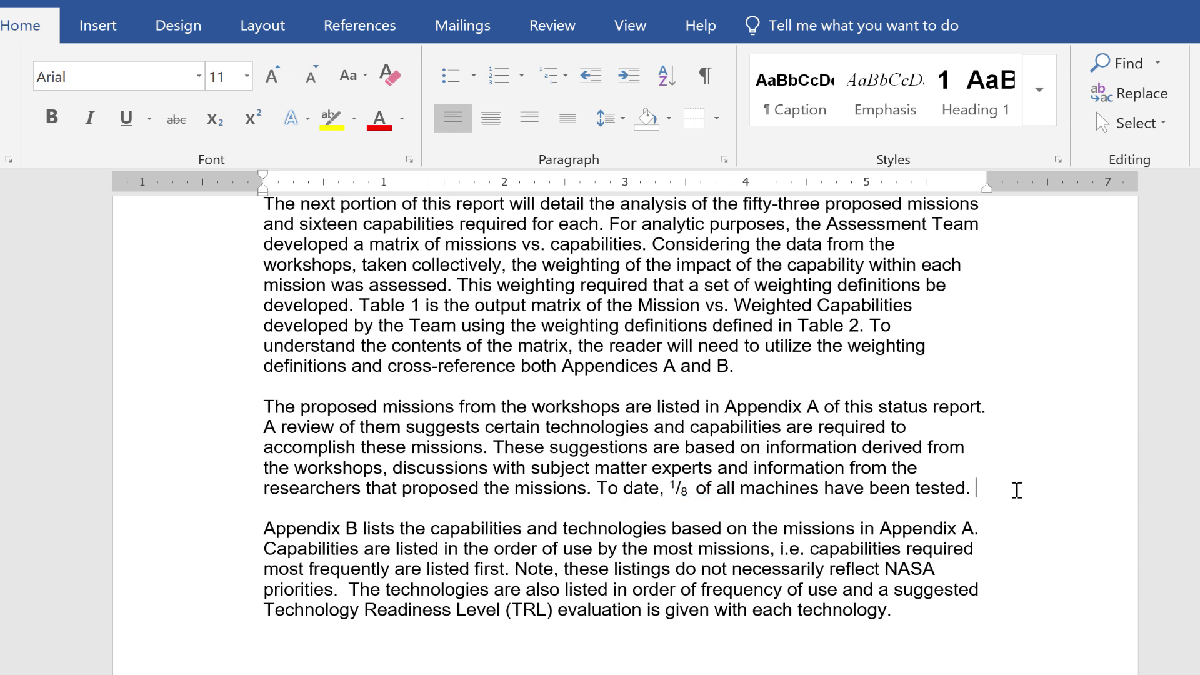
text(On July)
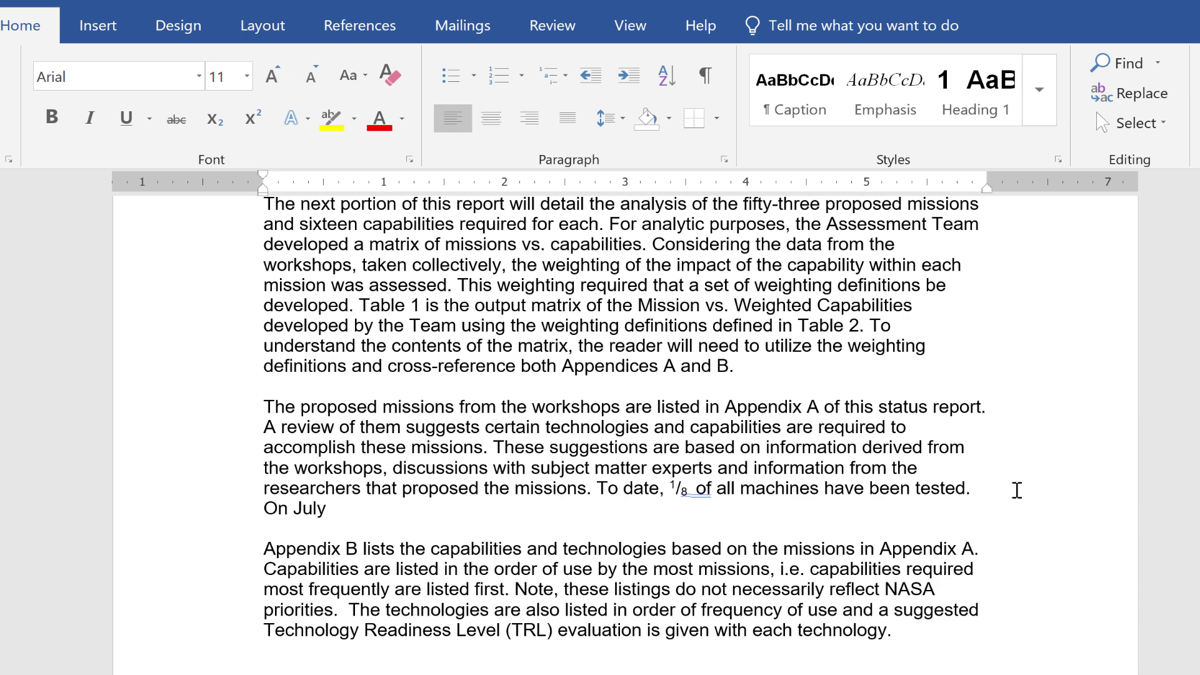
text( 25th)
key(BackSpace)
key(BackSpace)
key(BackSpace)
Retype 'th.' as normal text after 25, then paste the closing sentence ending 'math is awesome.'
click(126, 119)
click(253, 120)
text(th )
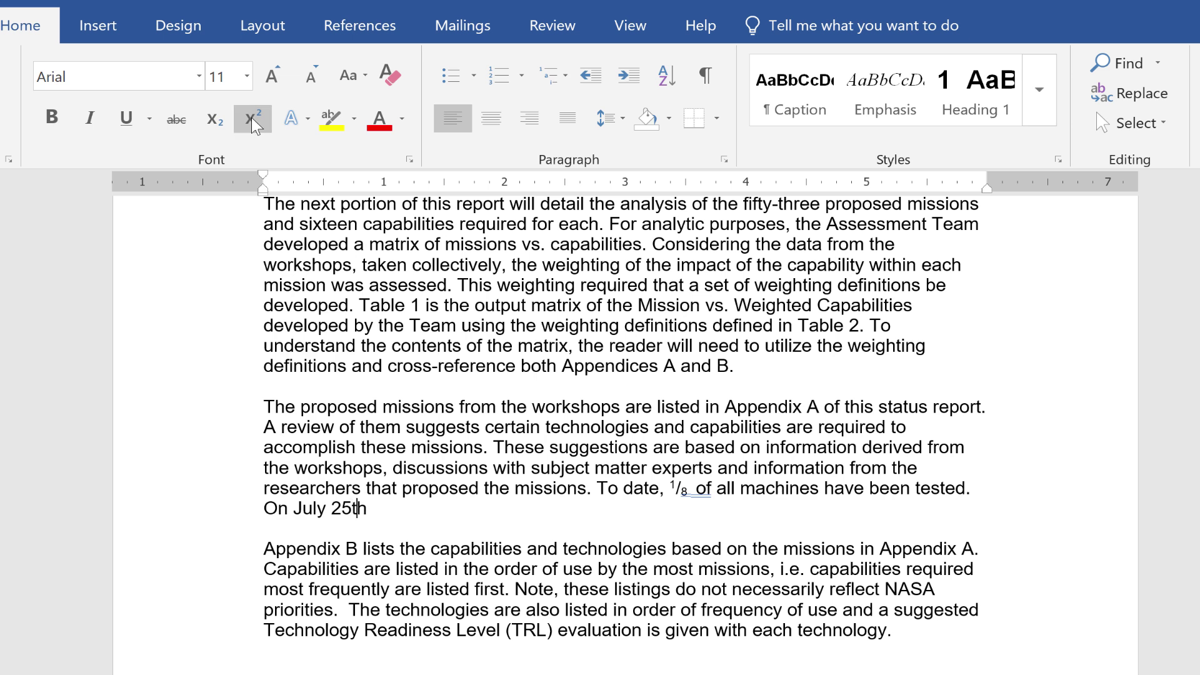
text(.)
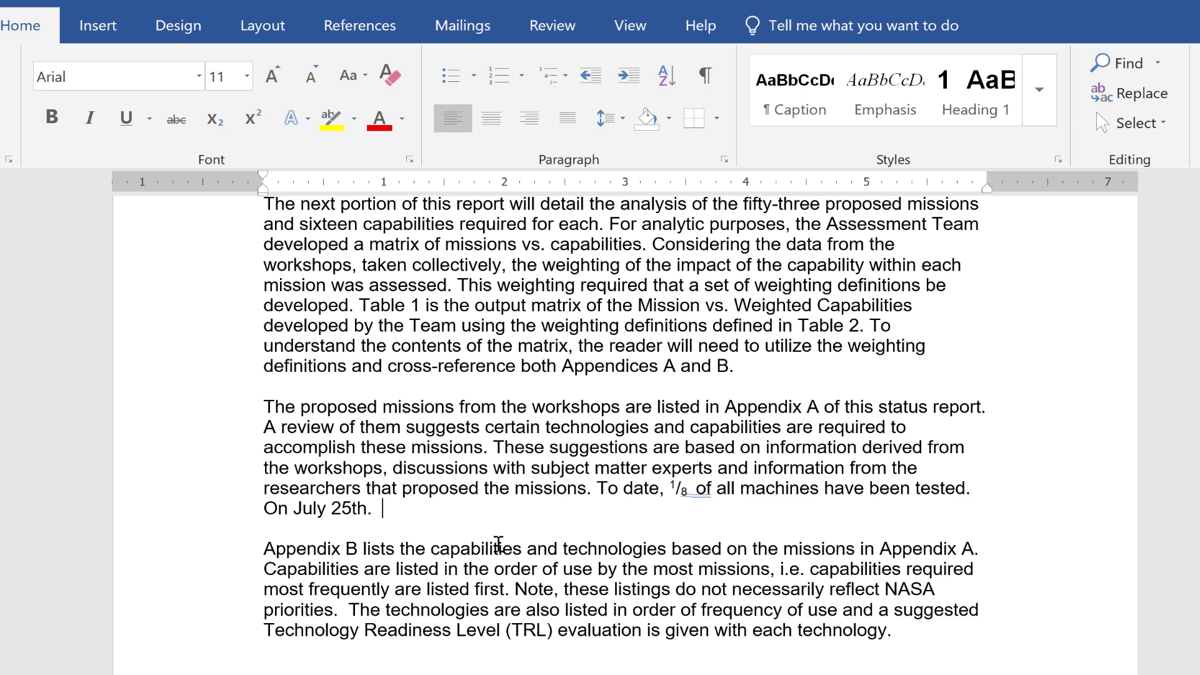
text(According to A. Smith, math is awesome.)
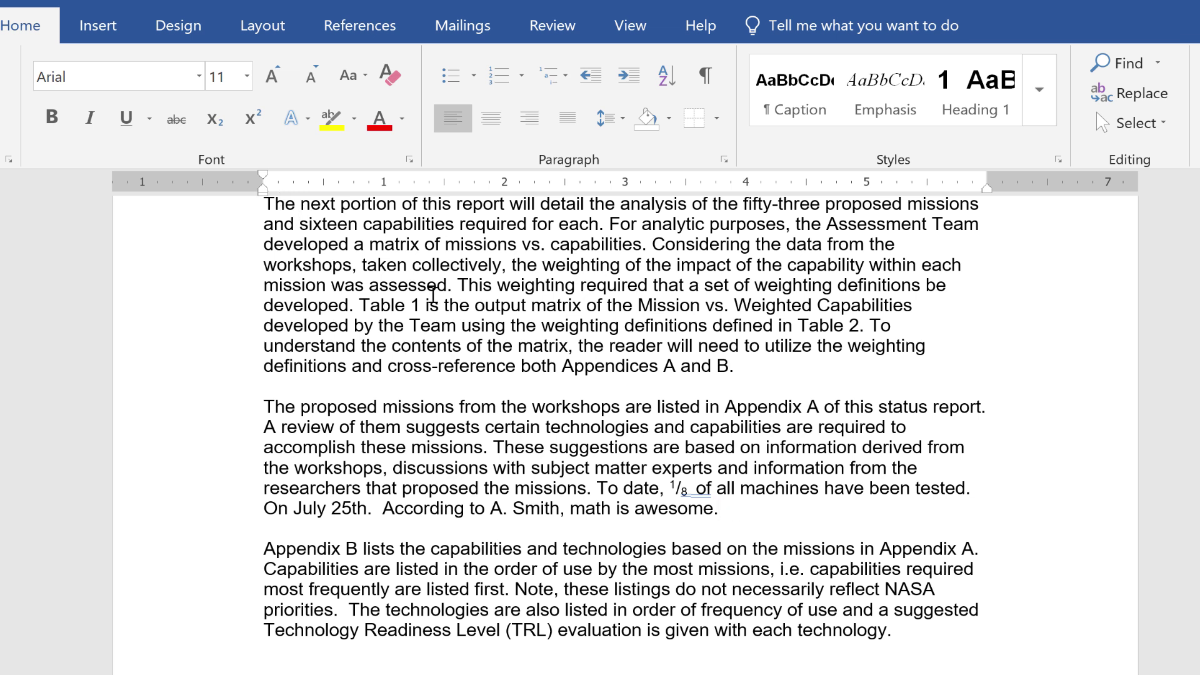
click(215, 123)
text(1)
key(BackSpace)
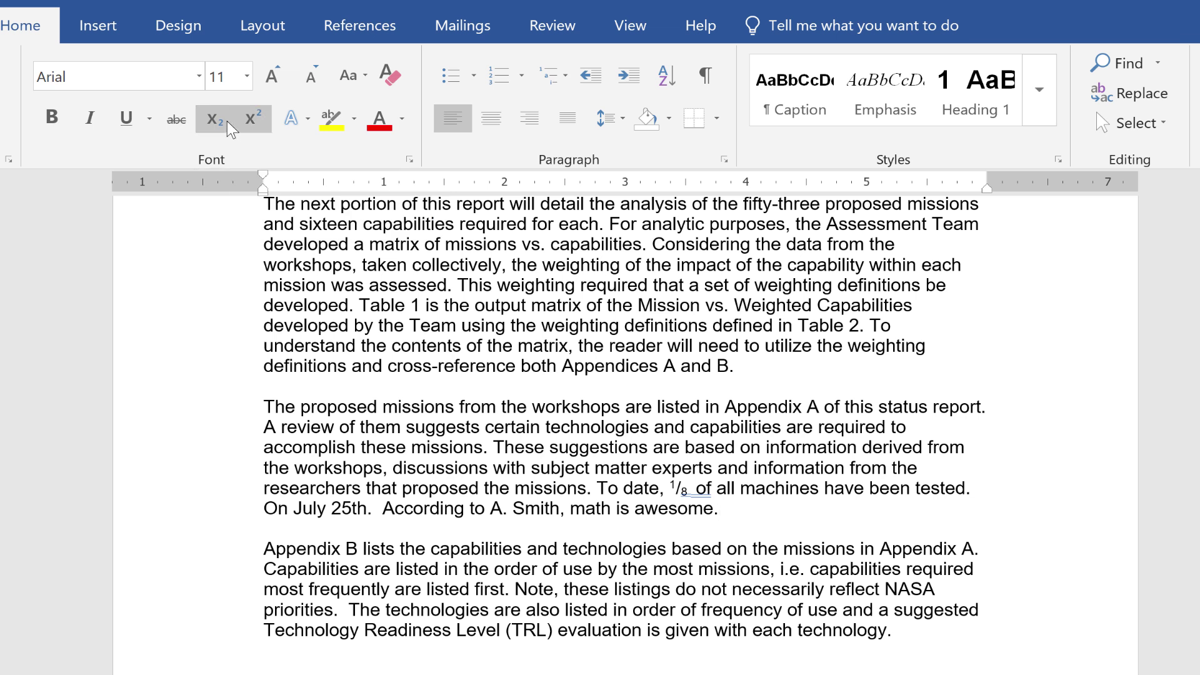
click(252, 119)
click(246, 125)
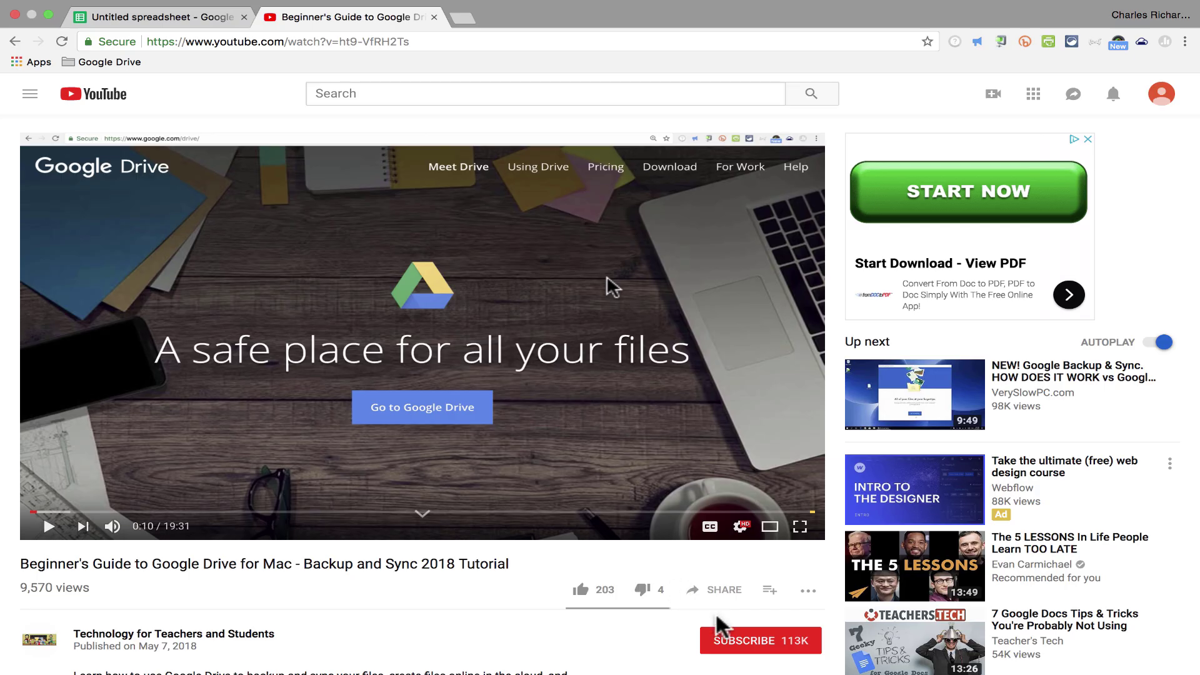
Subscribe to the Technology for Teachers and Students channel and turn on its notification bell
click(738, 647)
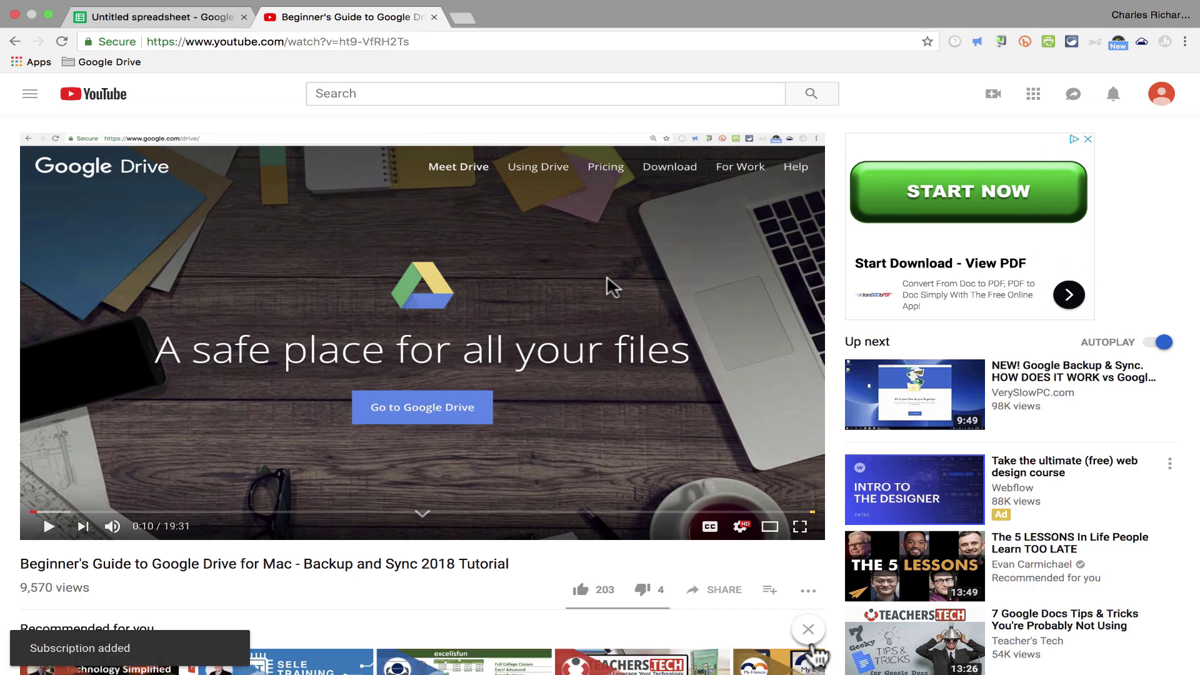
scroll(803, 612, down, 5)
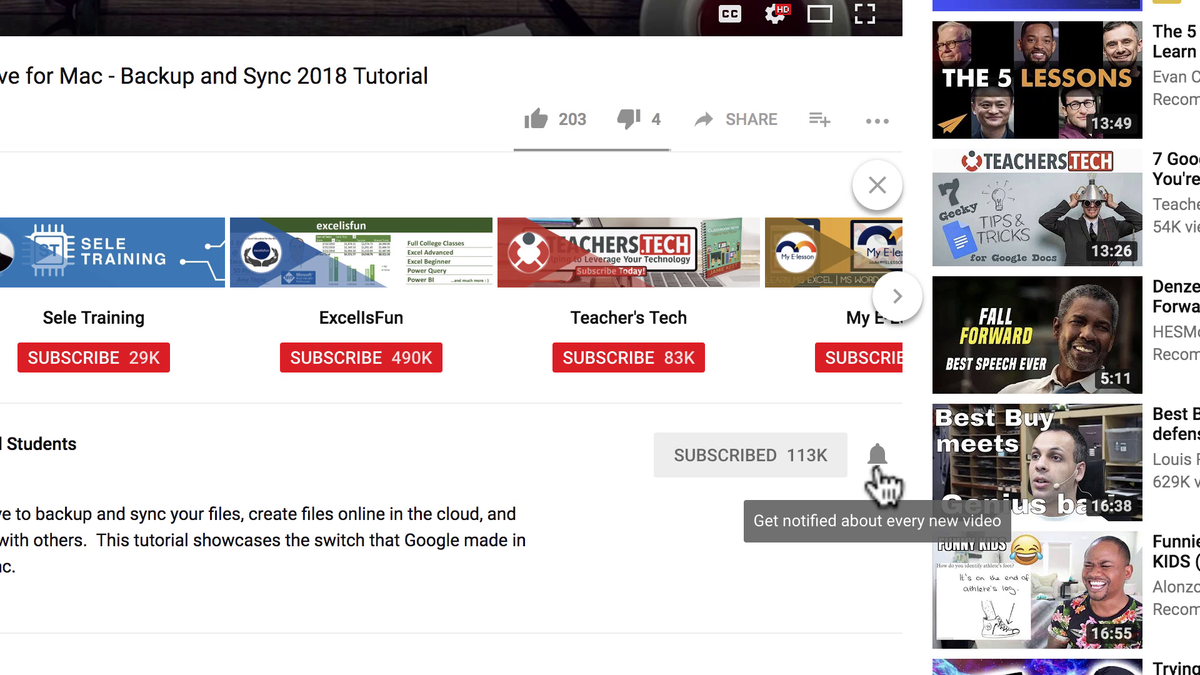
click(876, 462)
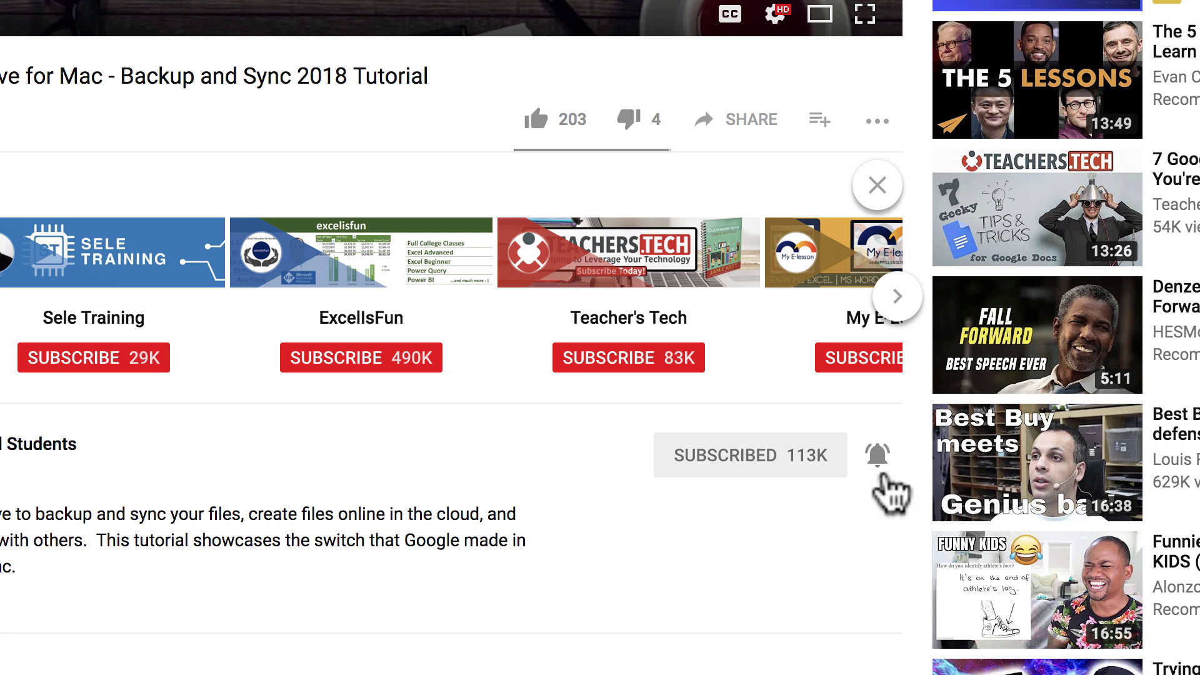